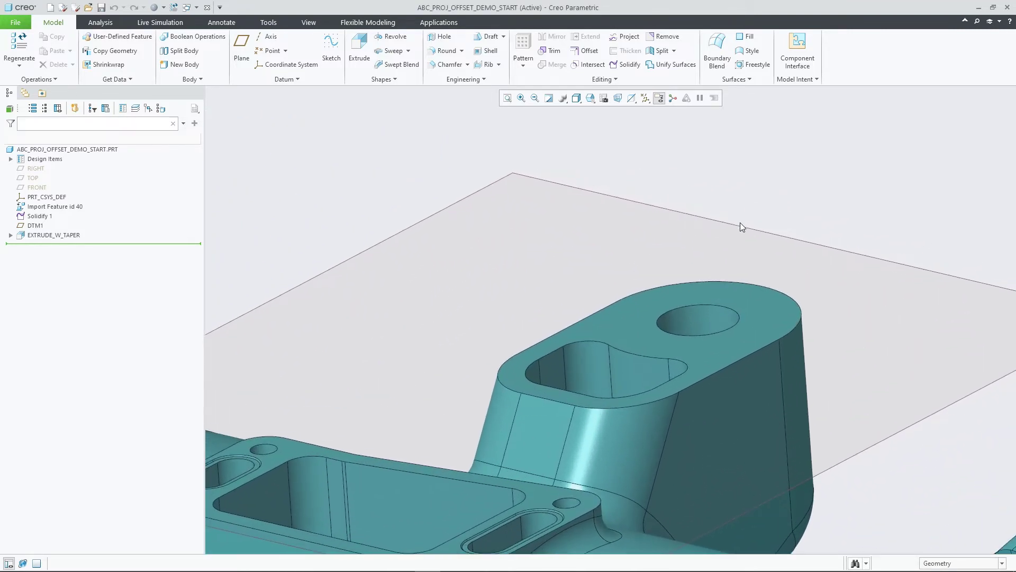
Start an extrude sketched on DTM1 and project the top hole's circular edge into it.
click(742, 228)
click(762, 192)
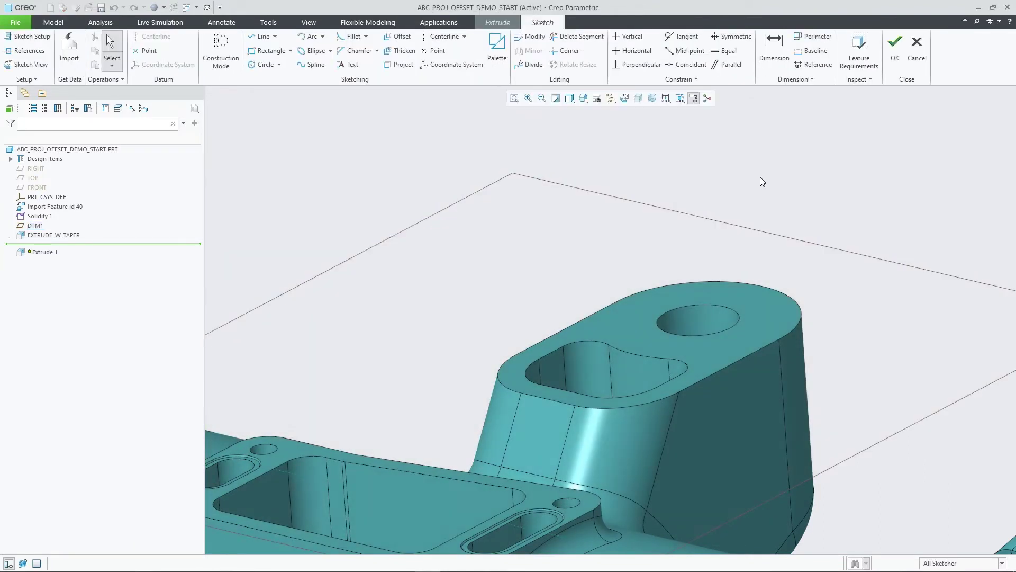
click(400, 64)
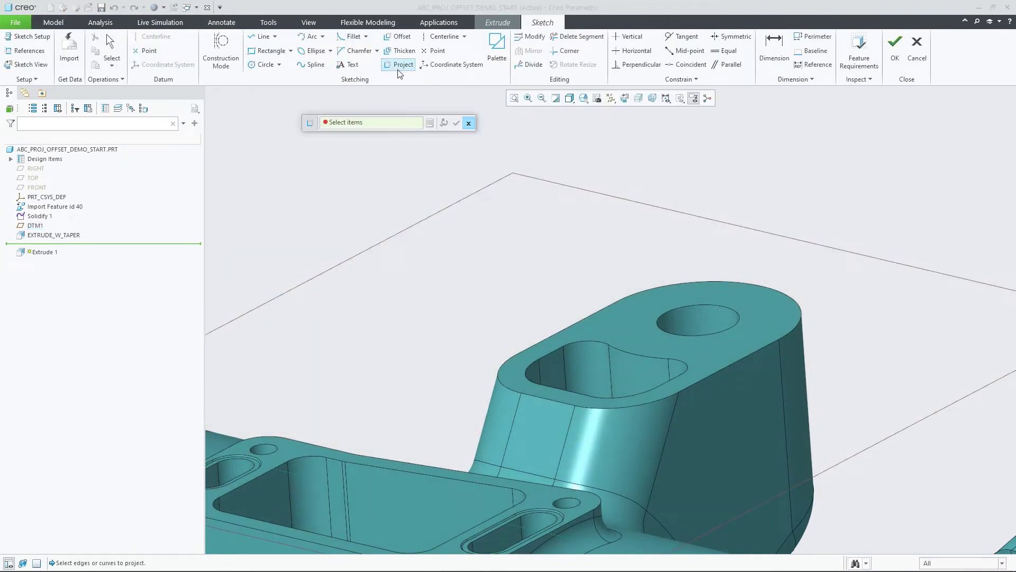
click(681, 314)
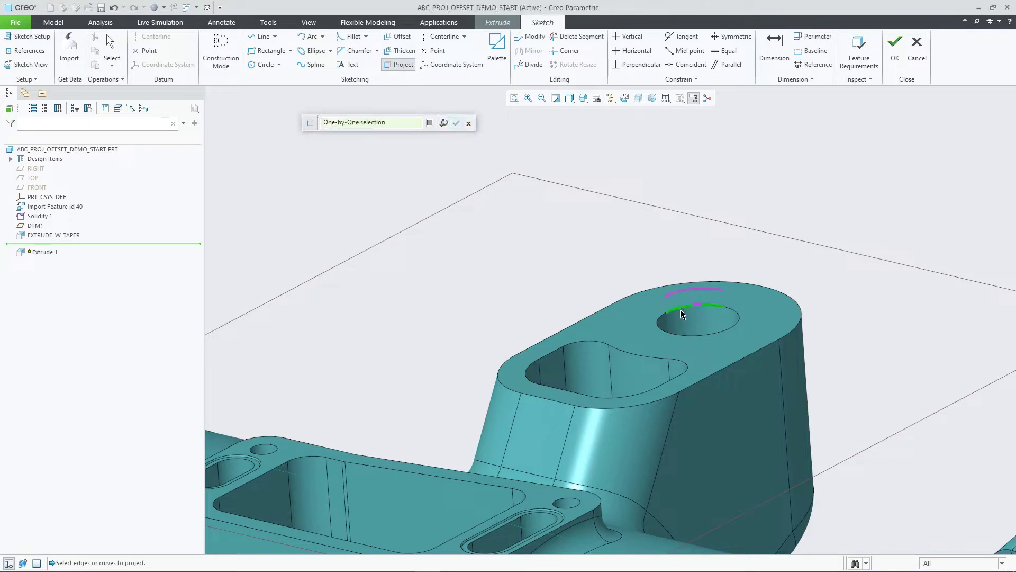
click(650, 312)
middle_click(631, 276)
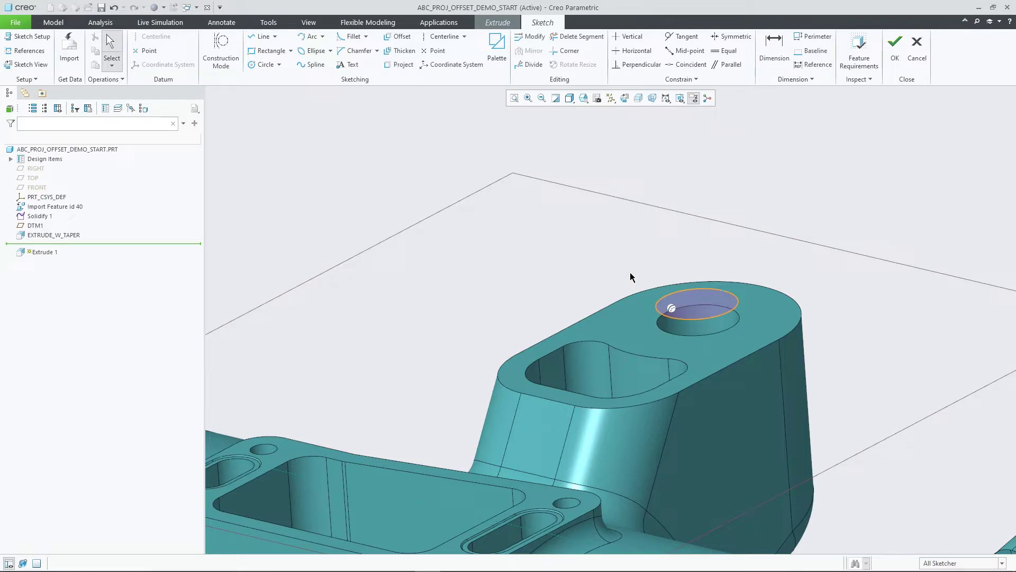
Project four top-face edges (straight, curved end, lower straight, corner arc), then remove them all.
click(402, 66)
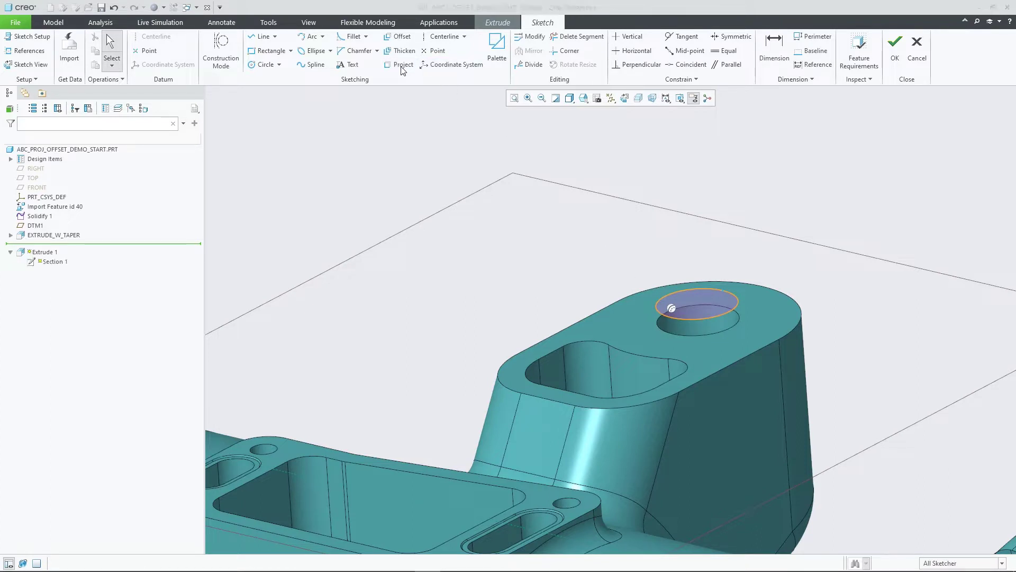
click(401, 66)
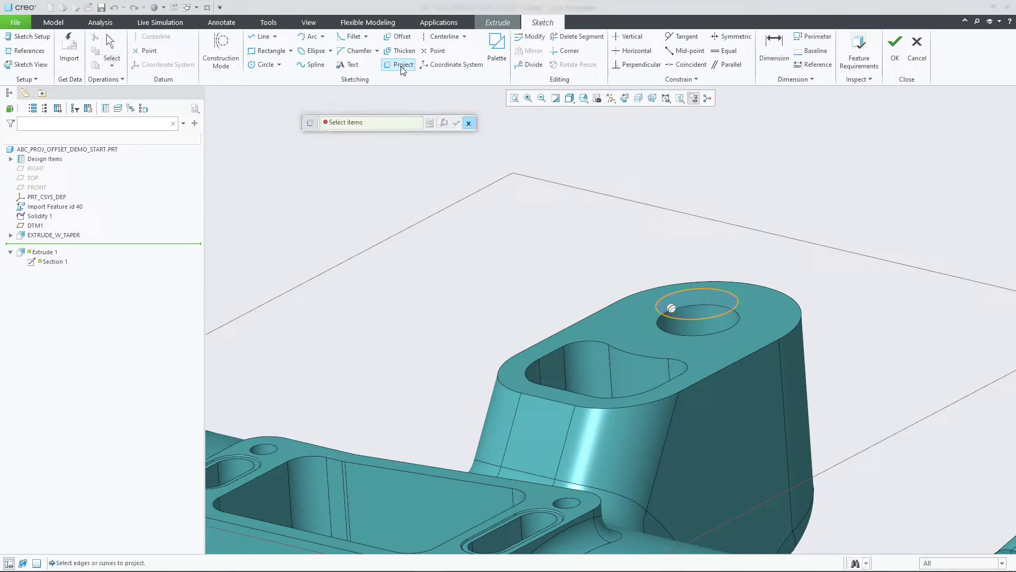
click(579, 328)
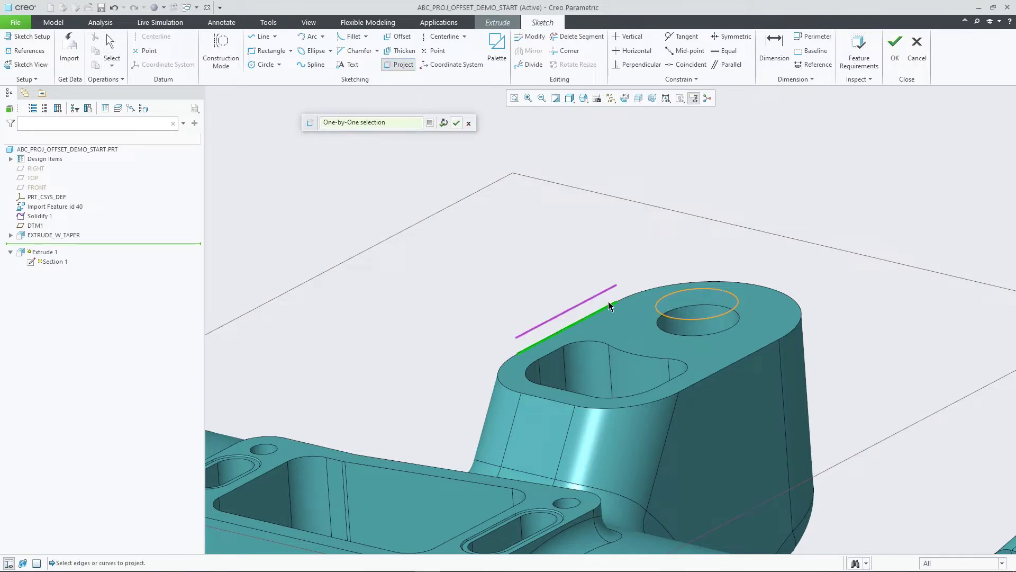
ctrl+click(657, 296)
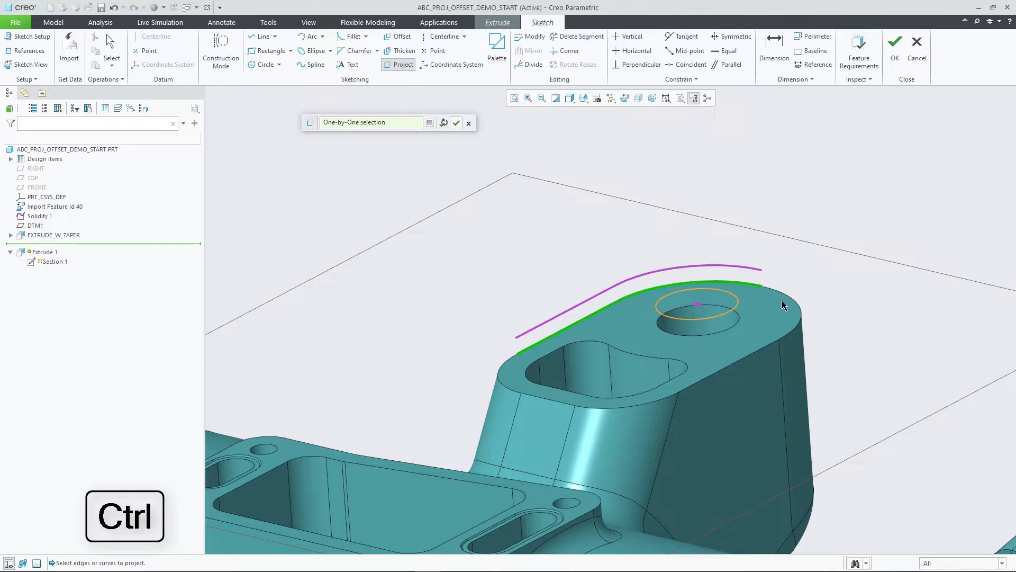
ctrl+click(733, 360)
ctrl+click(509, 391)
right_click(331, 123)
click(346, 129)
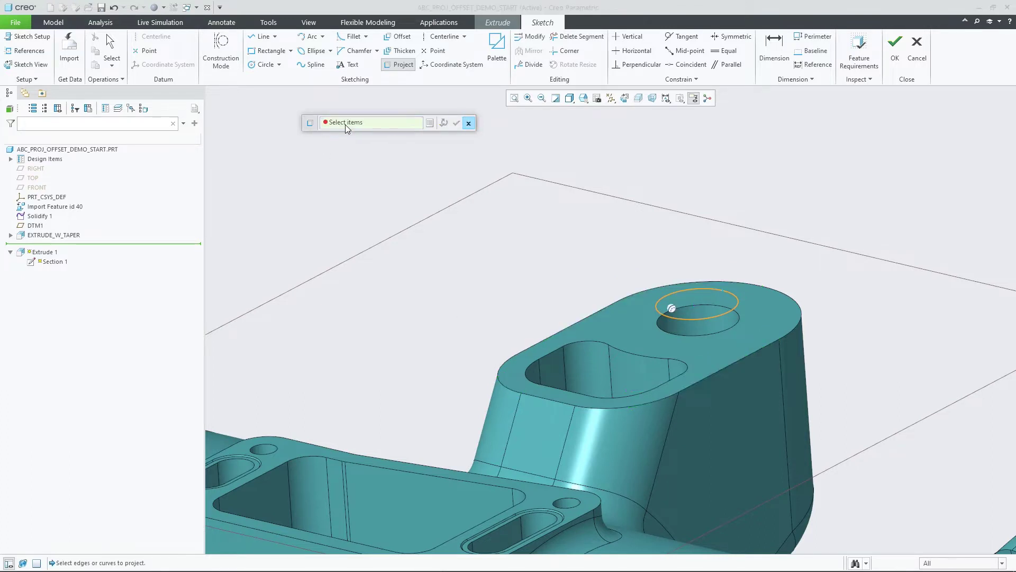
Project the boss top face's entire outer outline as a single surface loop.
click(581, 322)
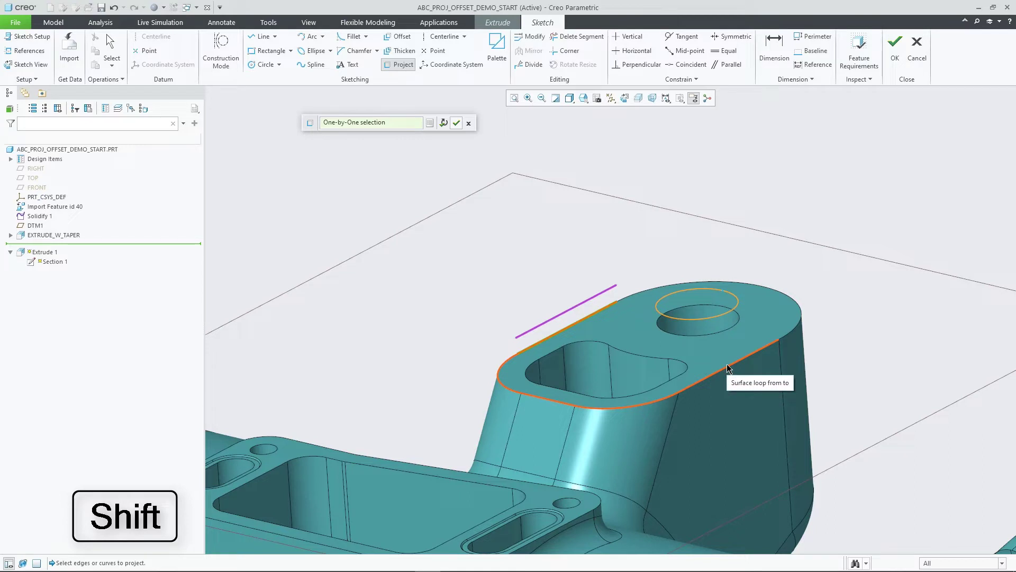
right_click(727, 368)
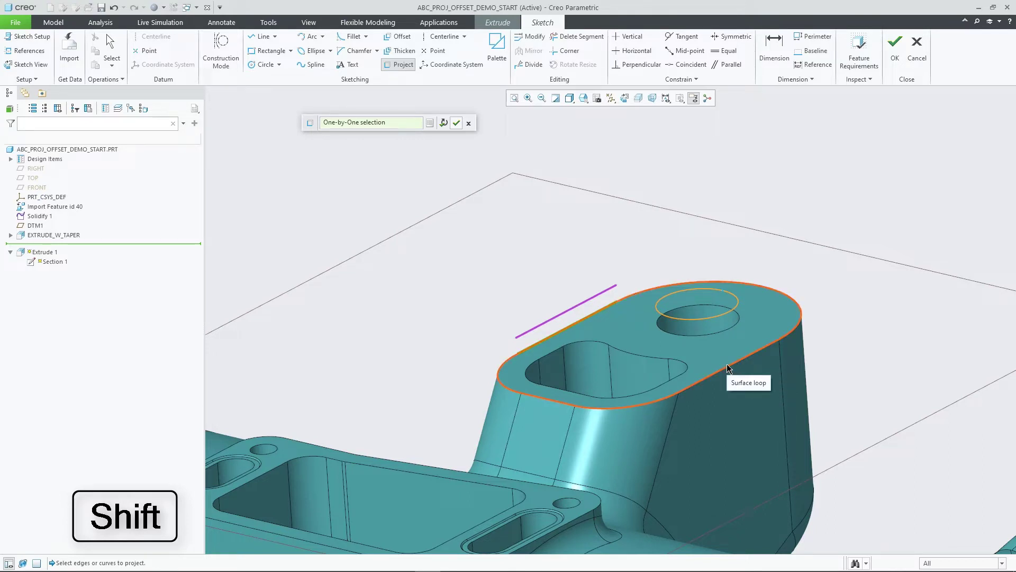
shift+click(728, 368)
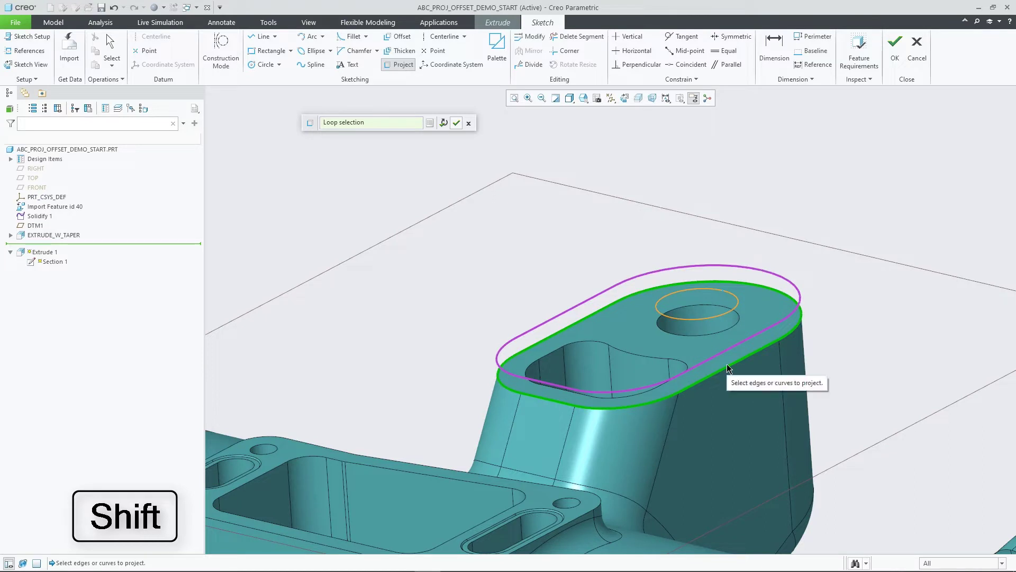
middle_click(698, 350)
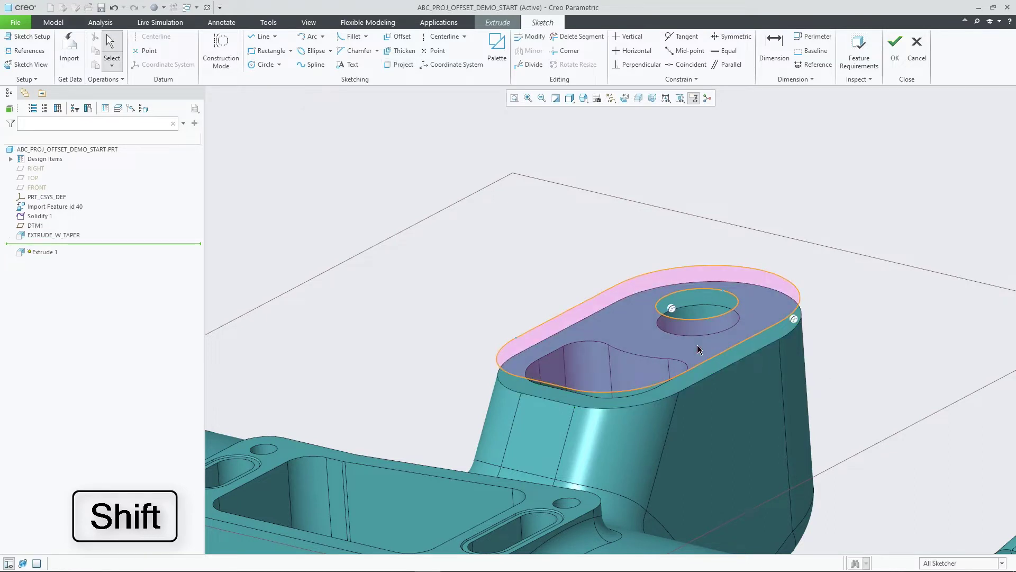
Exit the sketch and complete Extrude 1 with its depth set To Reference.
right_click(605, 269)
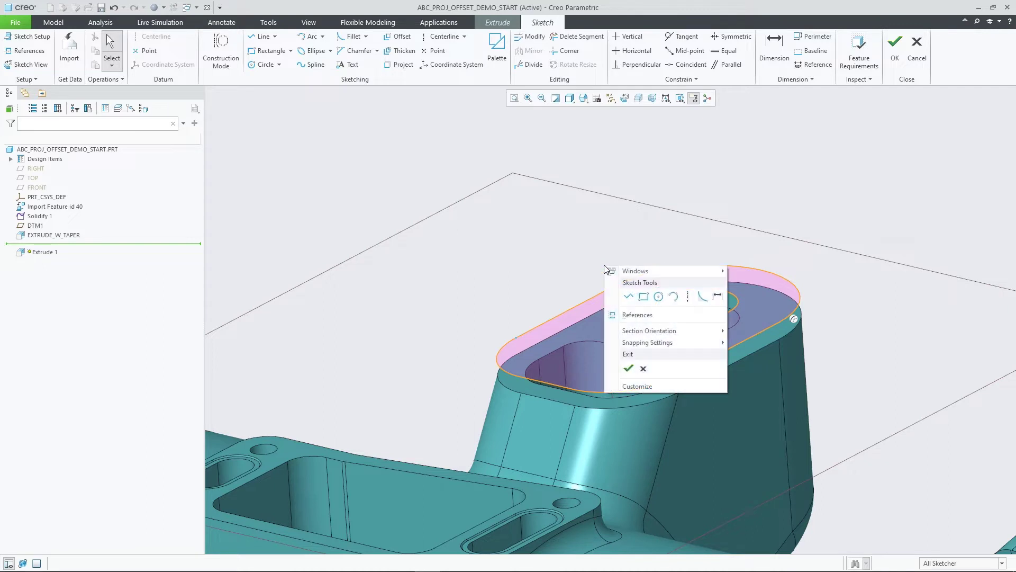
click(628, 369)
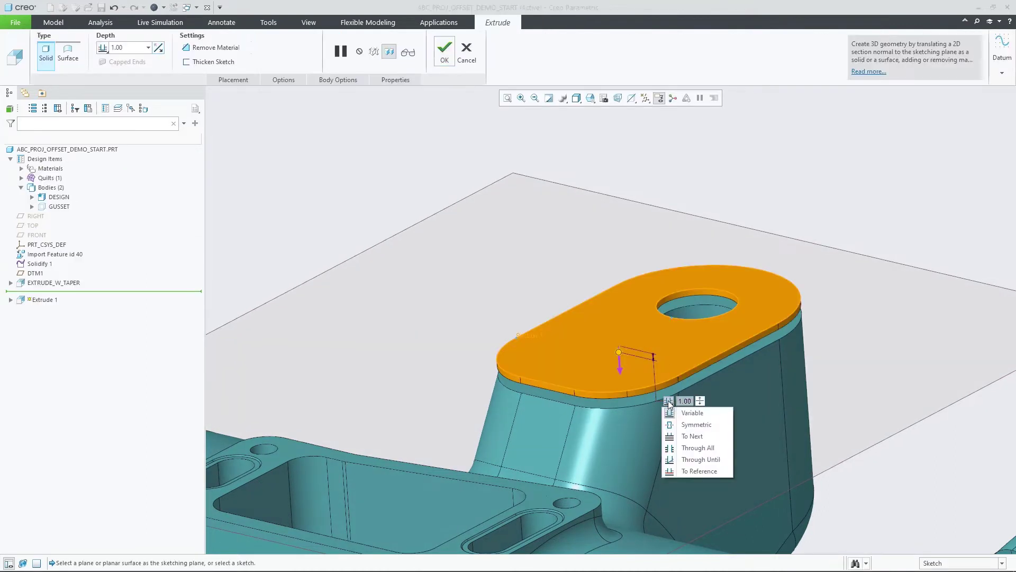
click(698, 471)
click(620, 402)
click(335, 82)
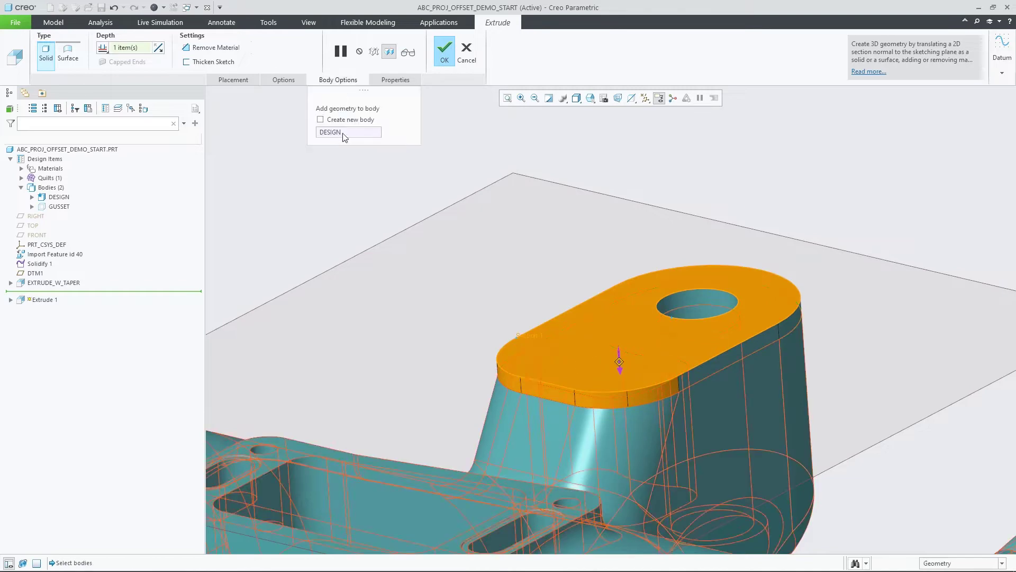
middle_click(282, 193)
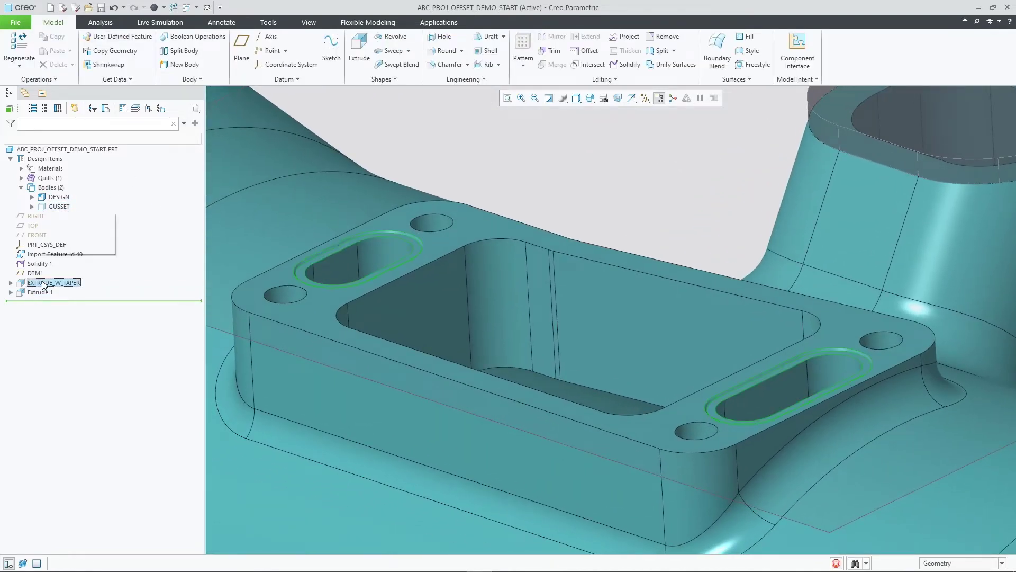
Edit the EXTRUDE_W_TAPER sketch and offset the first small hole's edge loop by 1.00.
click(43, 284)
click(49, 216)
click(324, 126)
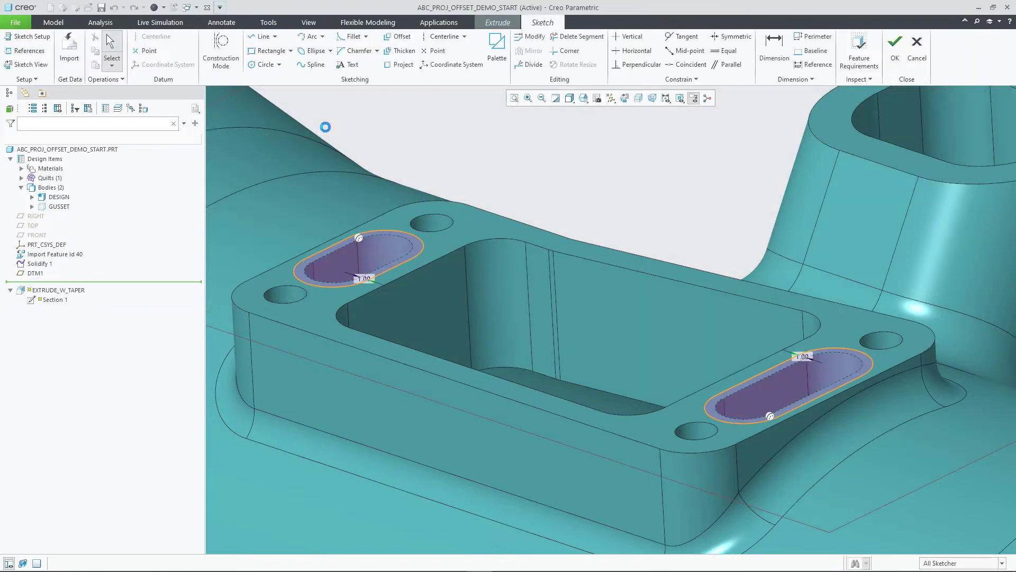
click(397, 37)
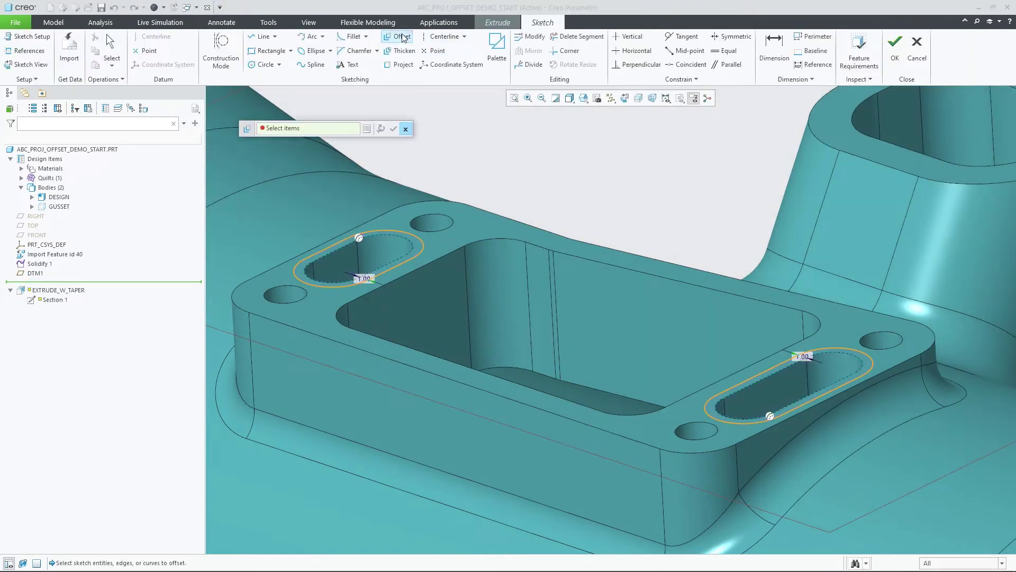
click(279, 278)
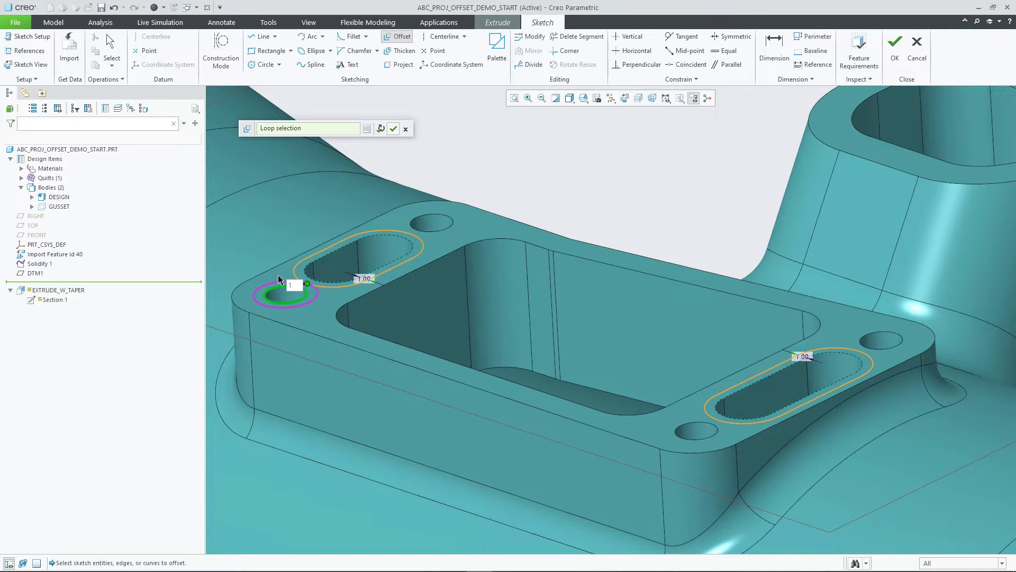
click(393, 128)
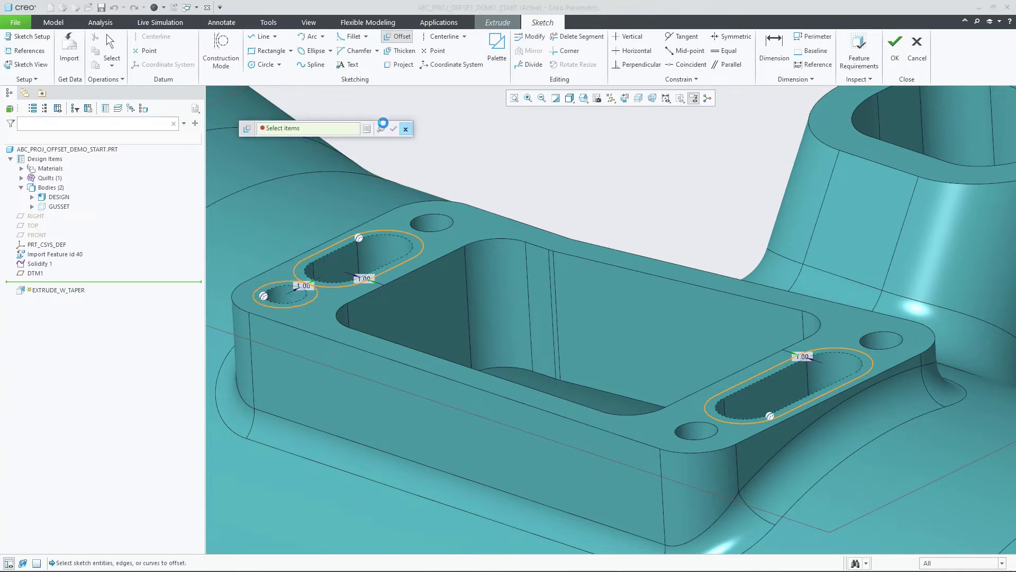
Offset the upper, right and lower small hole edges by 1.00.
click(462, 217)
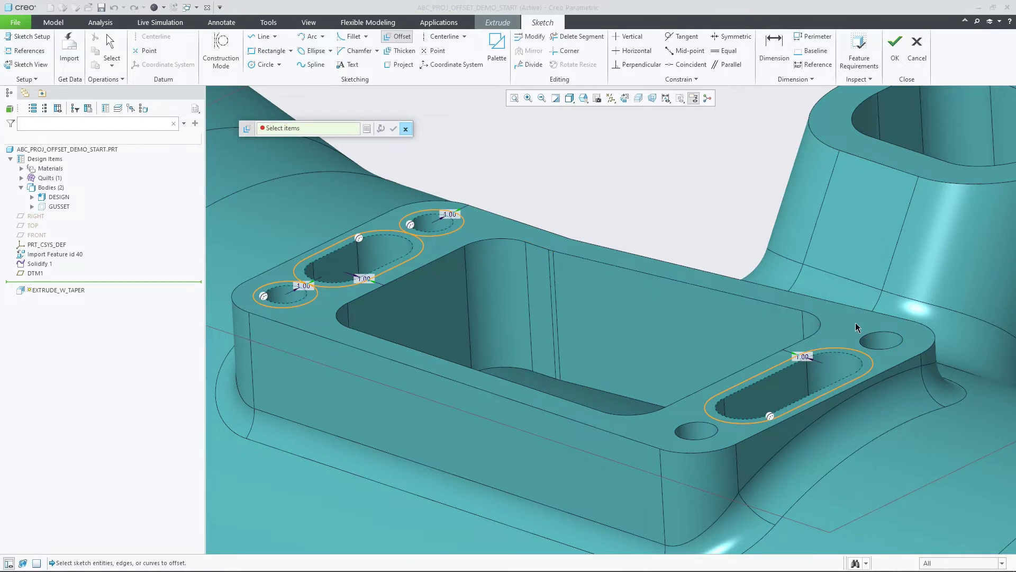
click(872, 336)
key(Return)
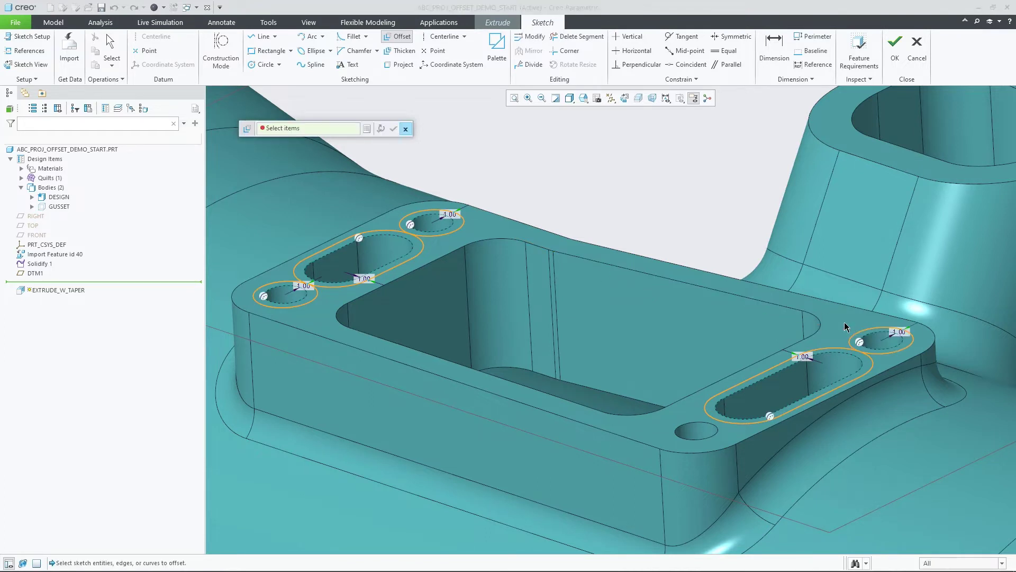
click(661, 432)
middle_click(643, 422)
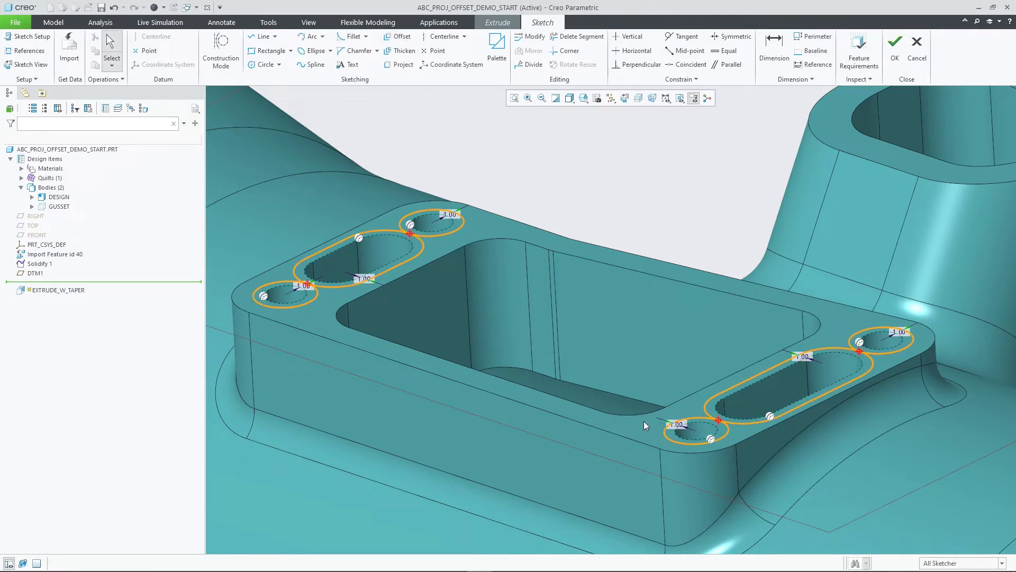
click(399, 36)
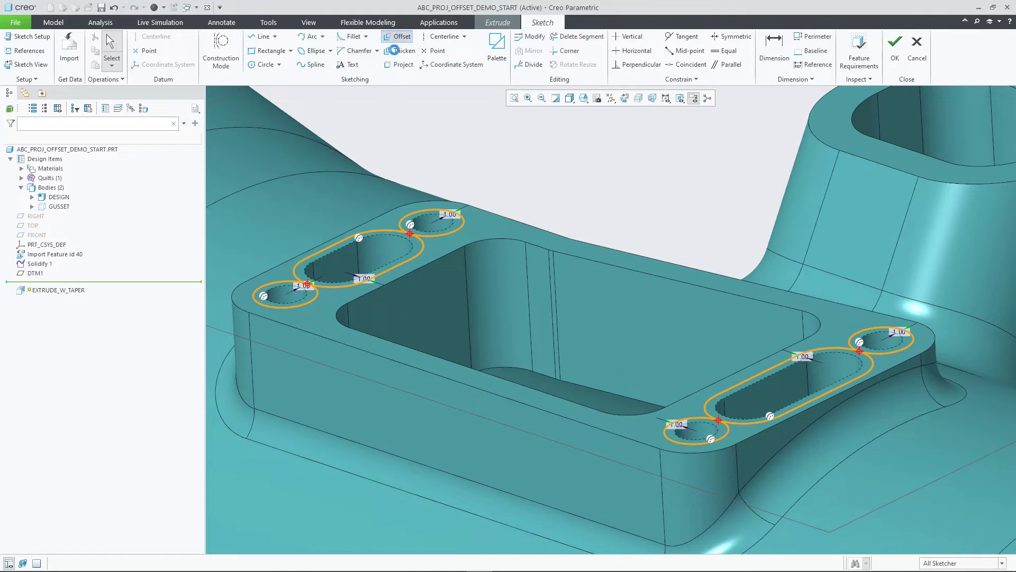
Offset the central pocket's straight edge using a rule-based Complete loop chain.
click(425, 274)
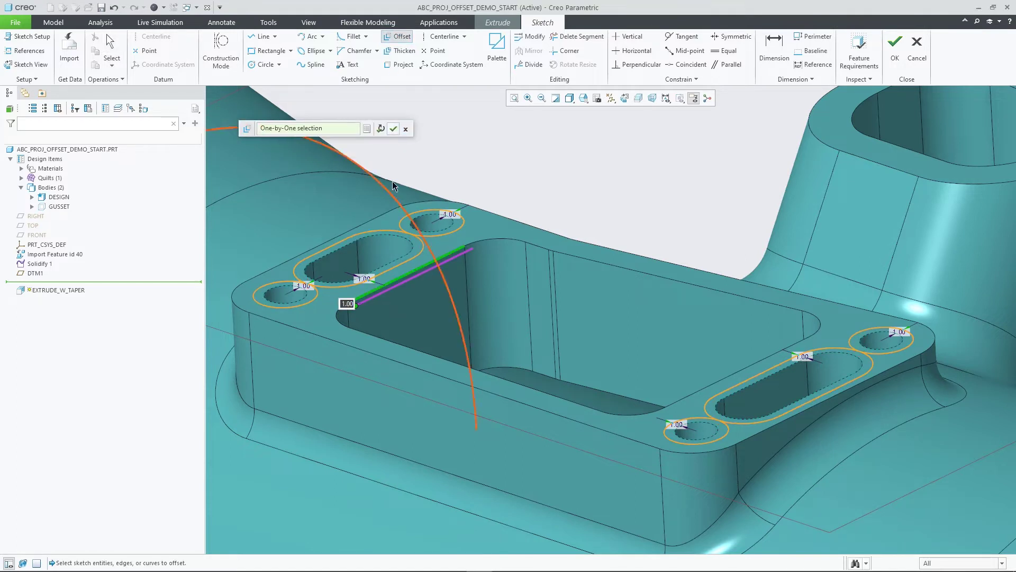
click(366, 128)
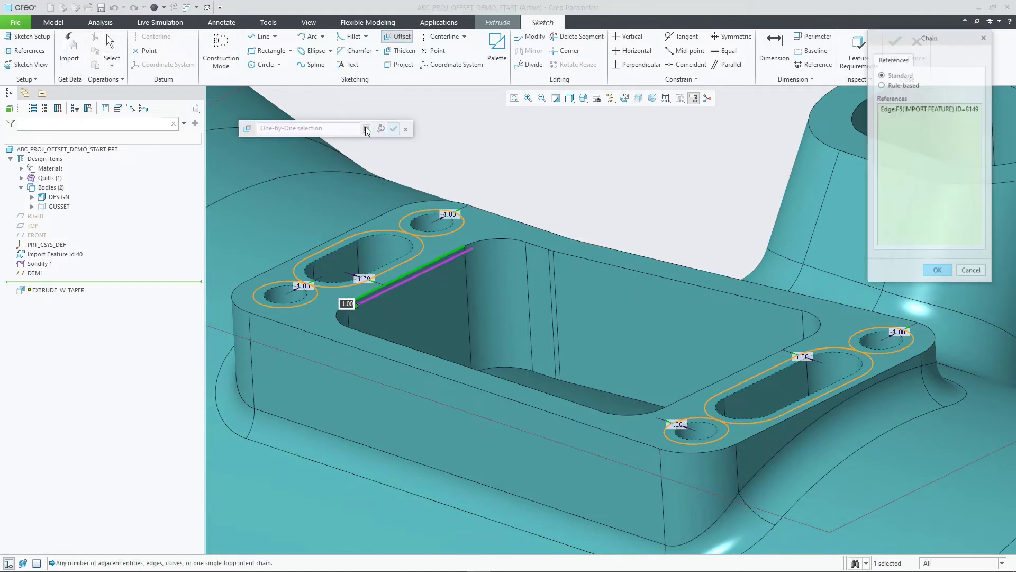
click(906, 85)
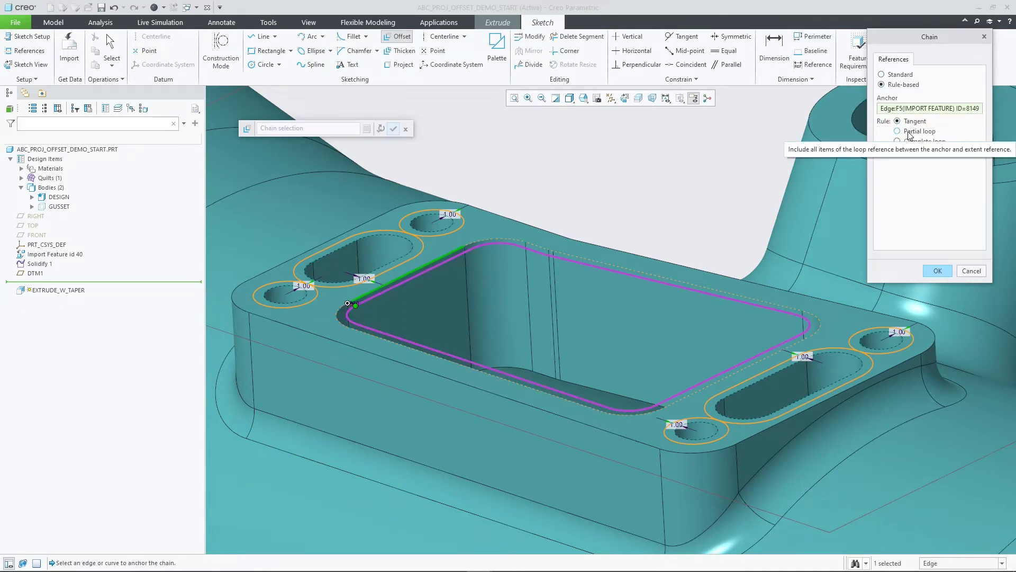
click(898, 131)
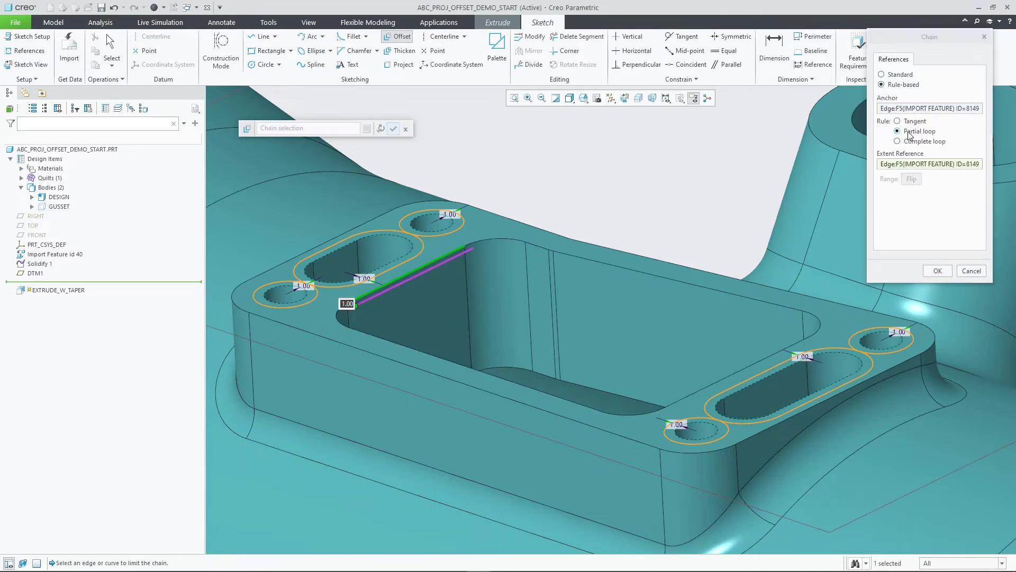
click(727, 295)
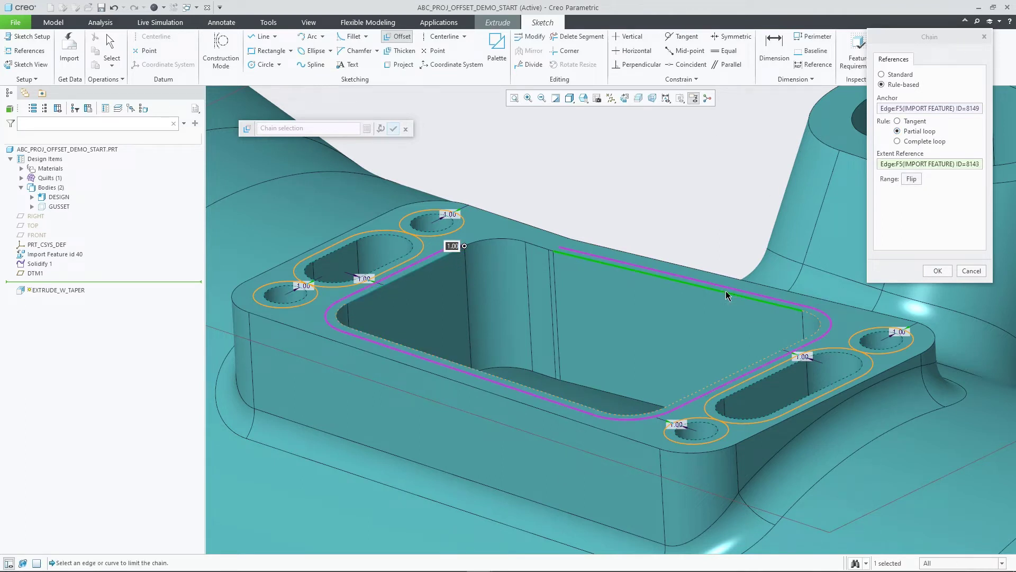
click(911, 180)
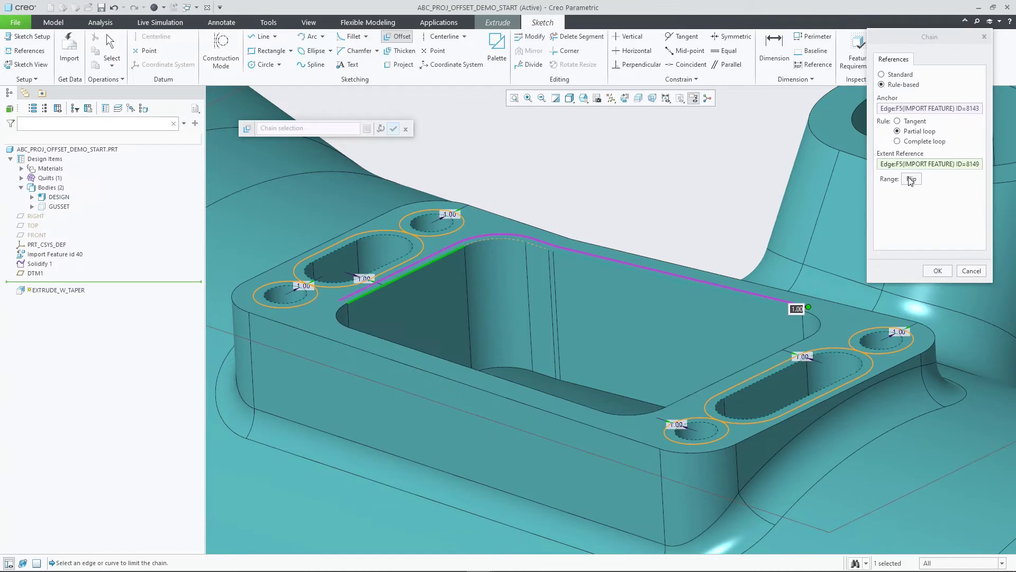
click(915, 141)
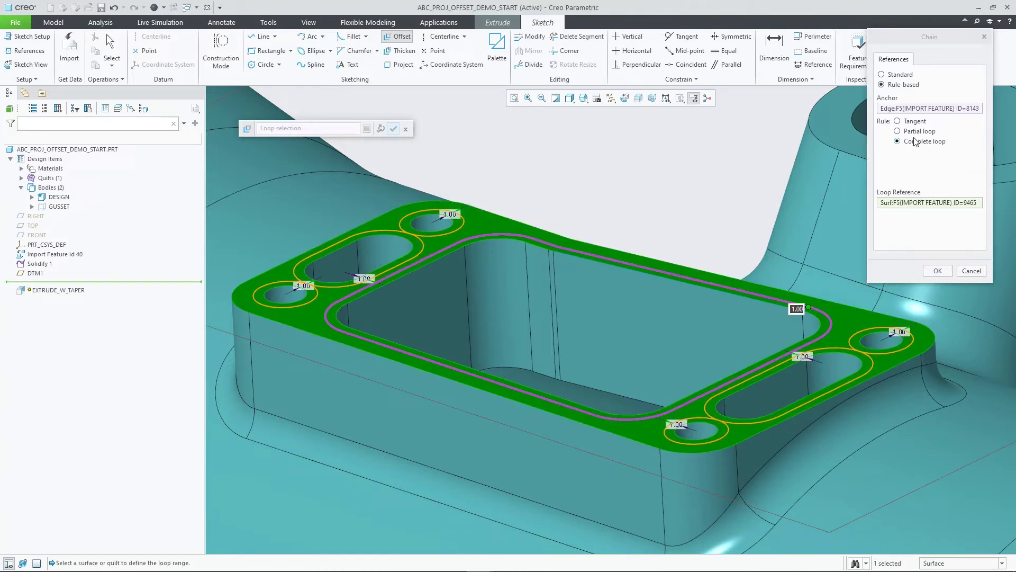
click(938, 271)
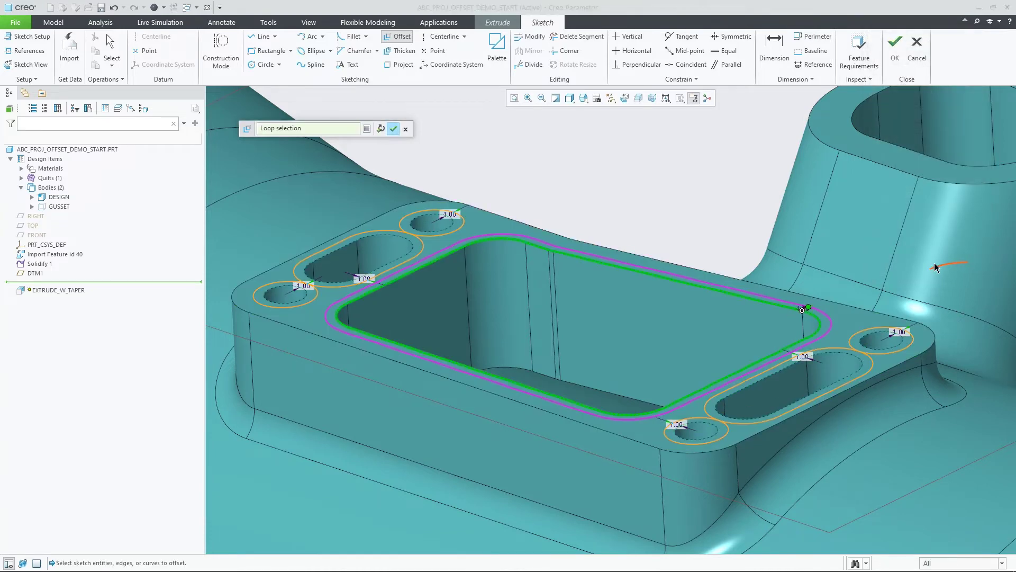
Finish the pocket offset, then delete the offset curve around the upper-left slot.
middle_click(719, 233)
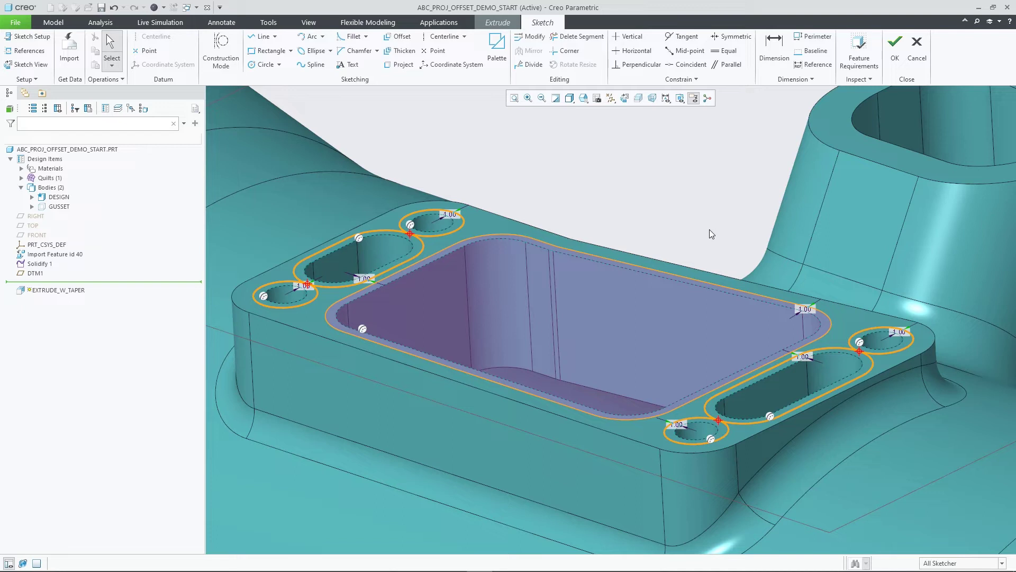
click(397, 265)
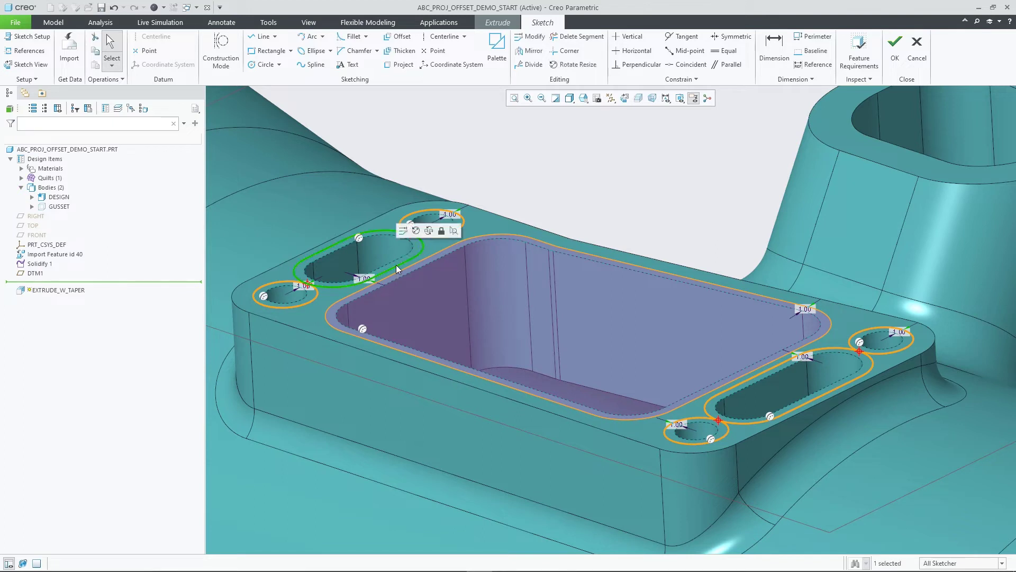
key(Delete)
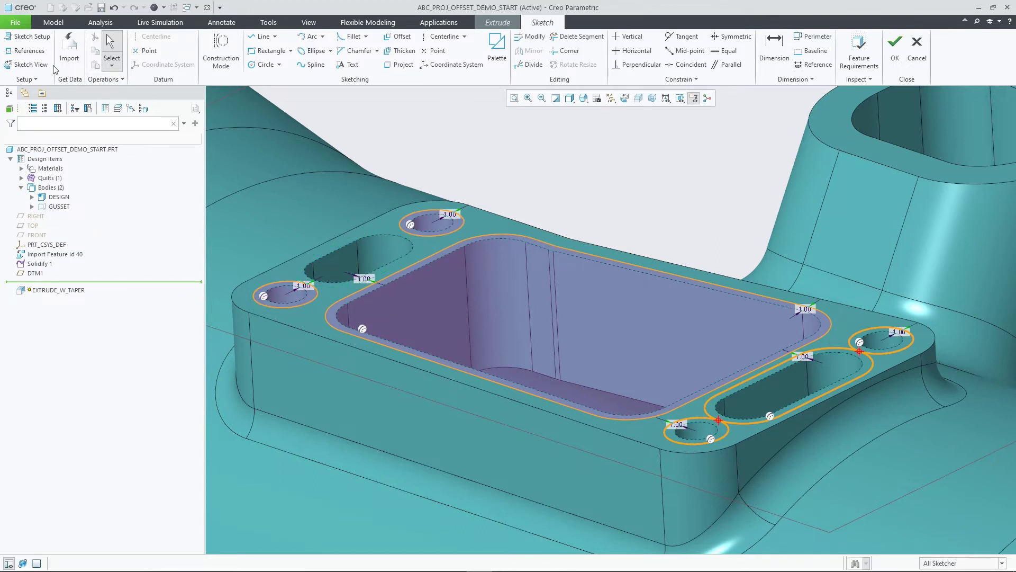
Review each loop reference listed in the sketch References dialog.
click(31, 52)
click(862, 67)
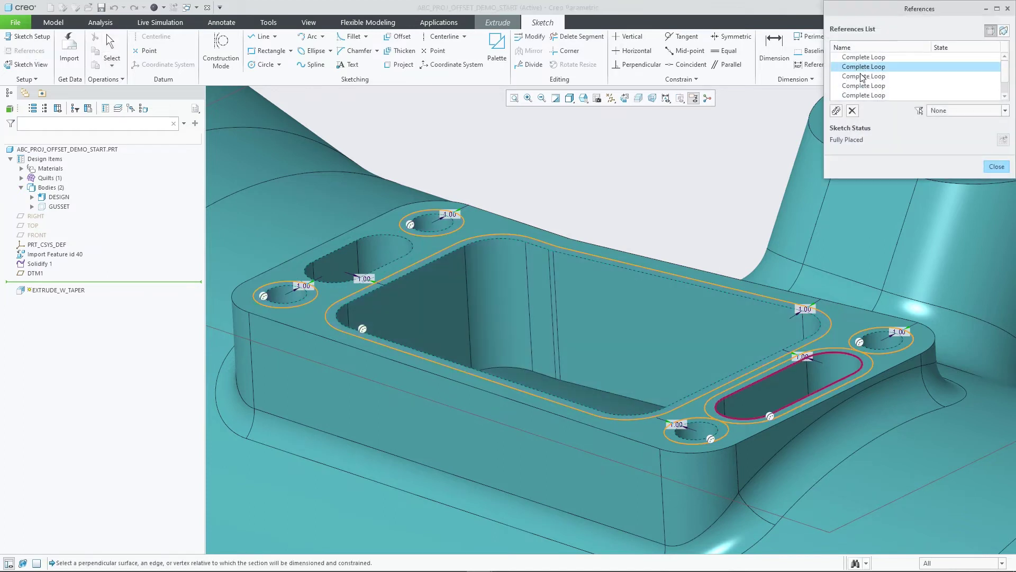
click(862, 76)
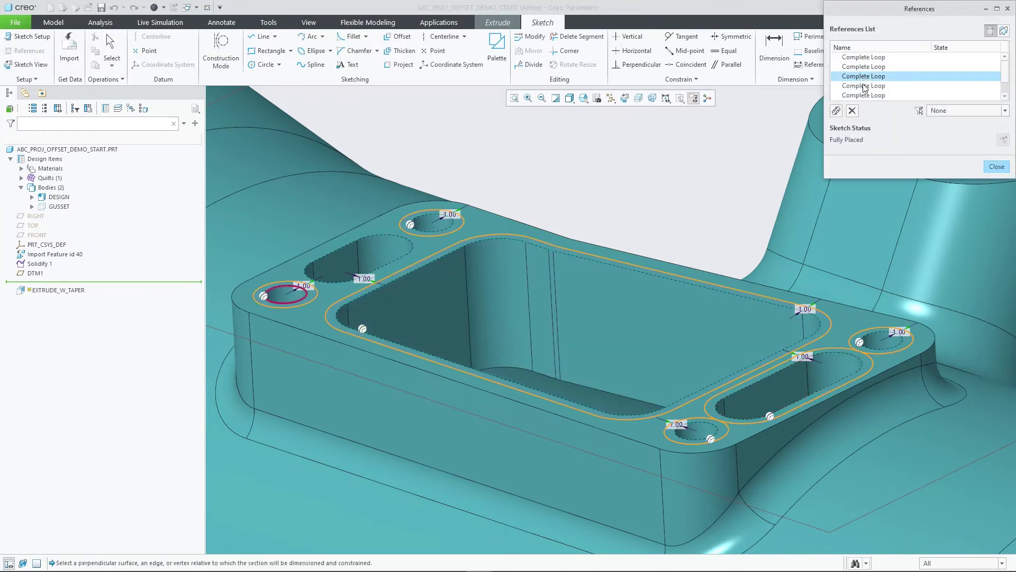
click(864, 86)
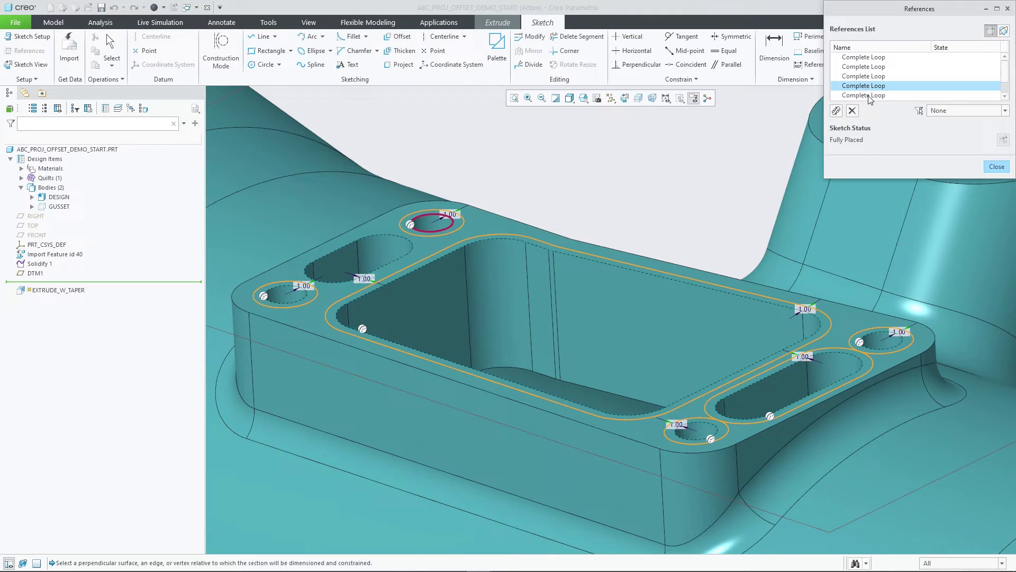
click(870, 97)
scroll(874, 94, down, 1)
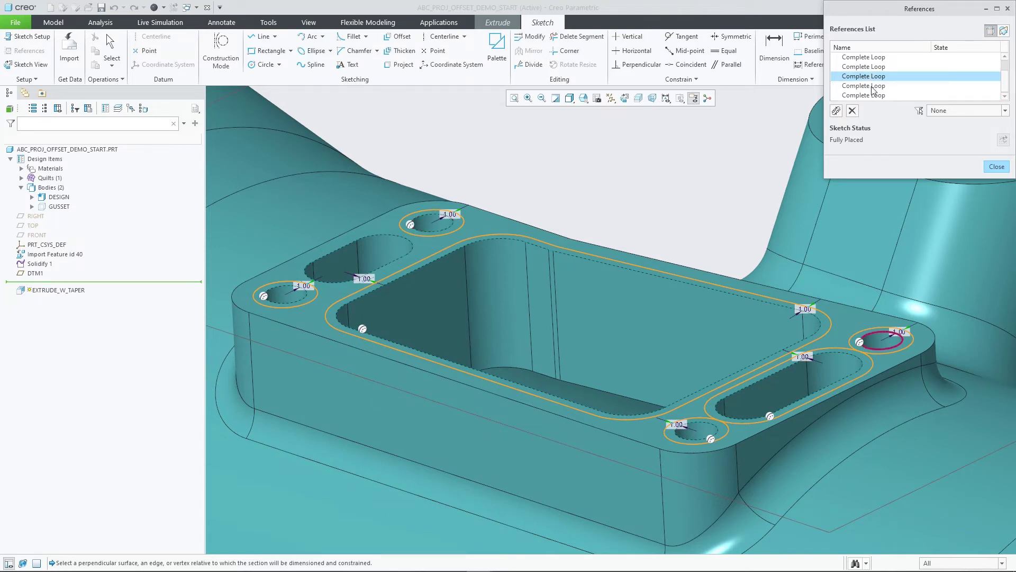
click(872, 87)
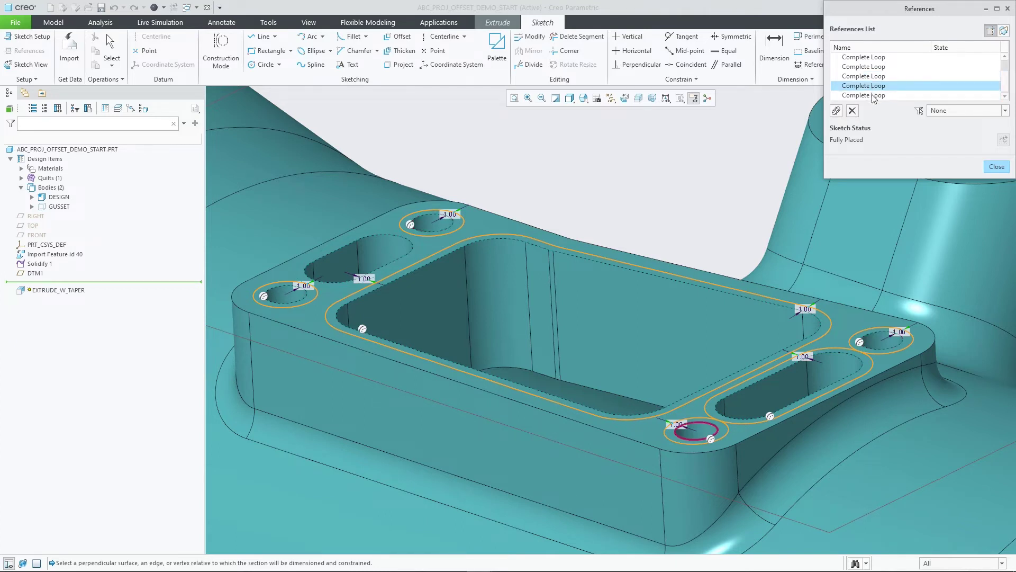
click(873, 95)
click(878, 77)
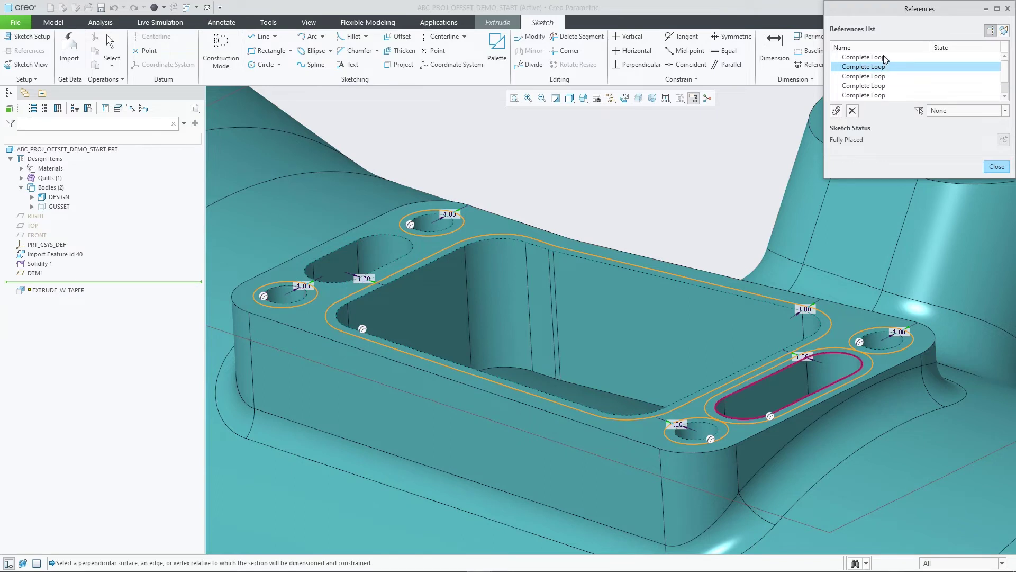
Replace the lower-right slot's Complete Loop reference with the flange's outer boundary.
click(836, 110)
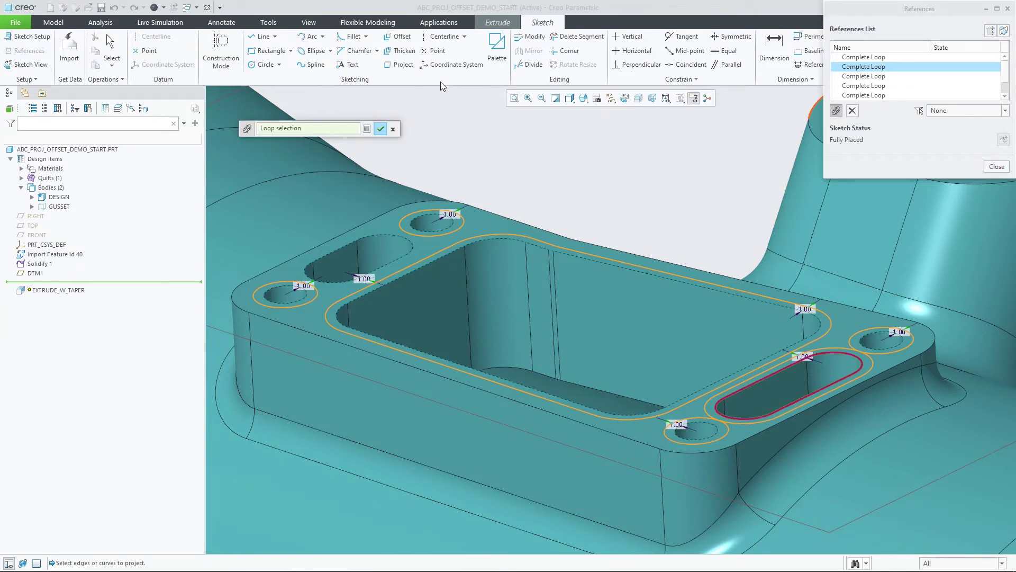
click(390, 230)
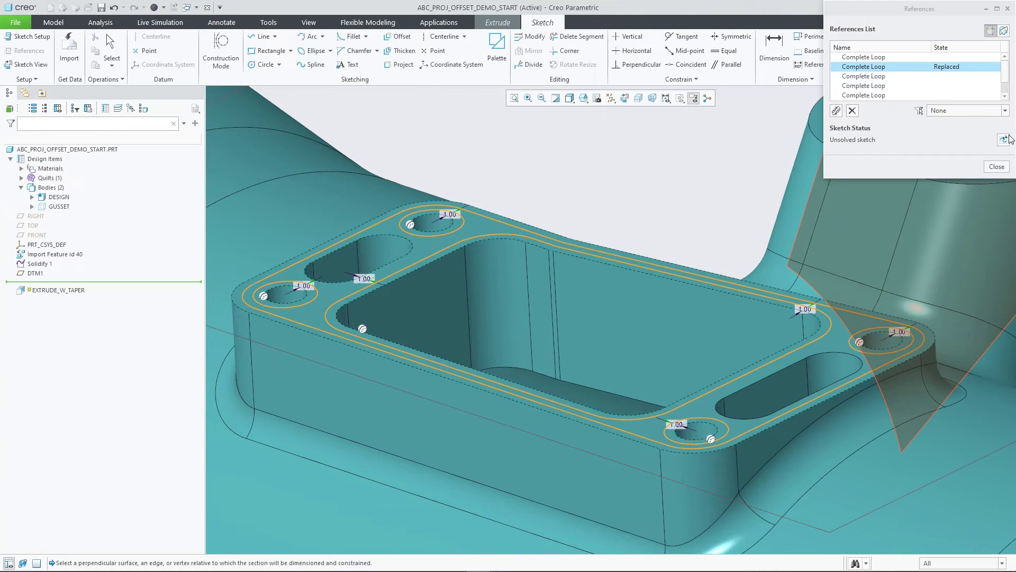
click(998, 166)
Save the sketch and complete the EXTRUDE_W_TAPER material-removing cut.
right_click(606, 190)
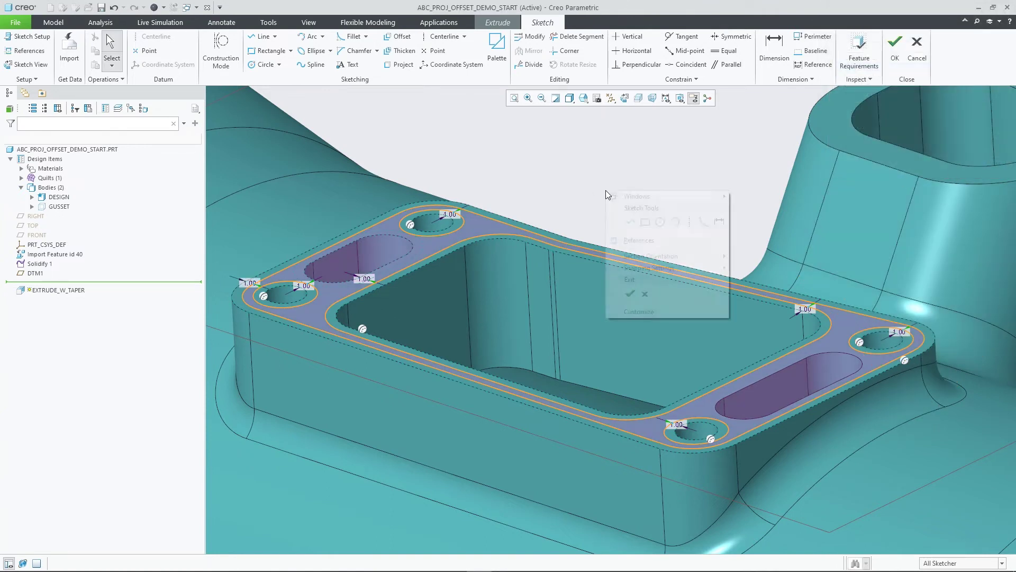
click(629, 295)
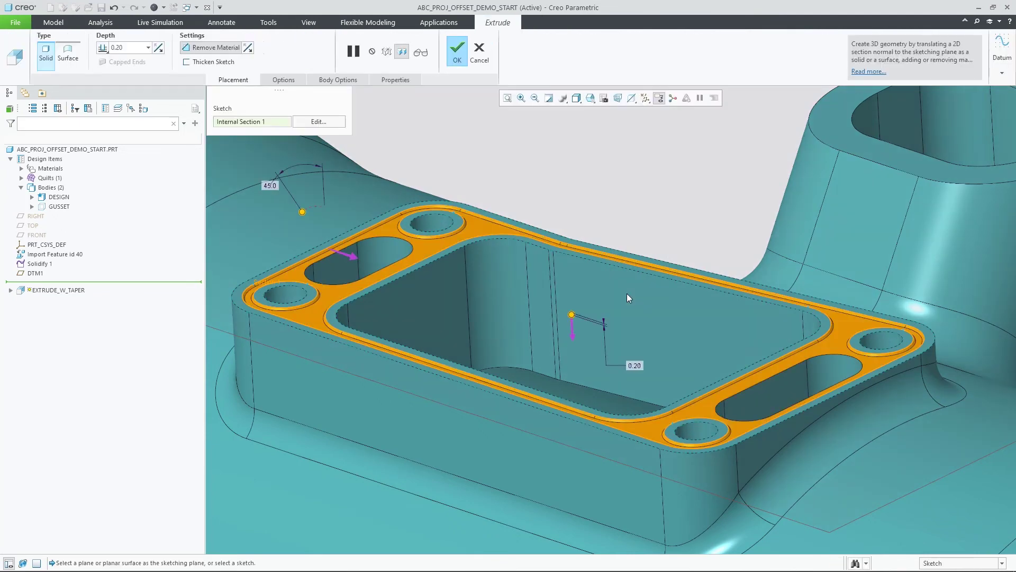
middle_click(628, 293)
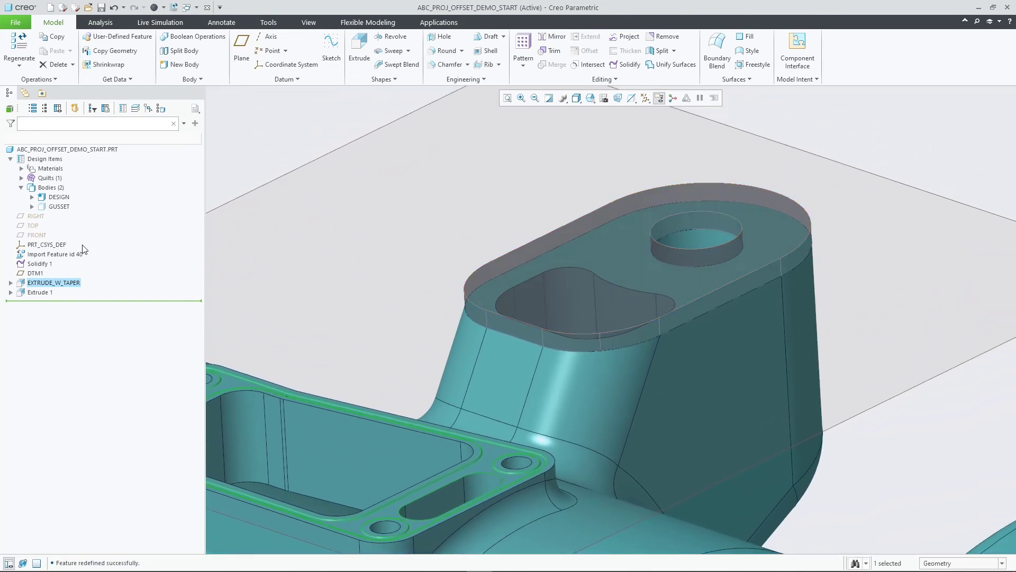
Replace Extrude 1's reference 8 (Edge:F5) with the curved pocket edge, preview, and apply.
click(42, 292)
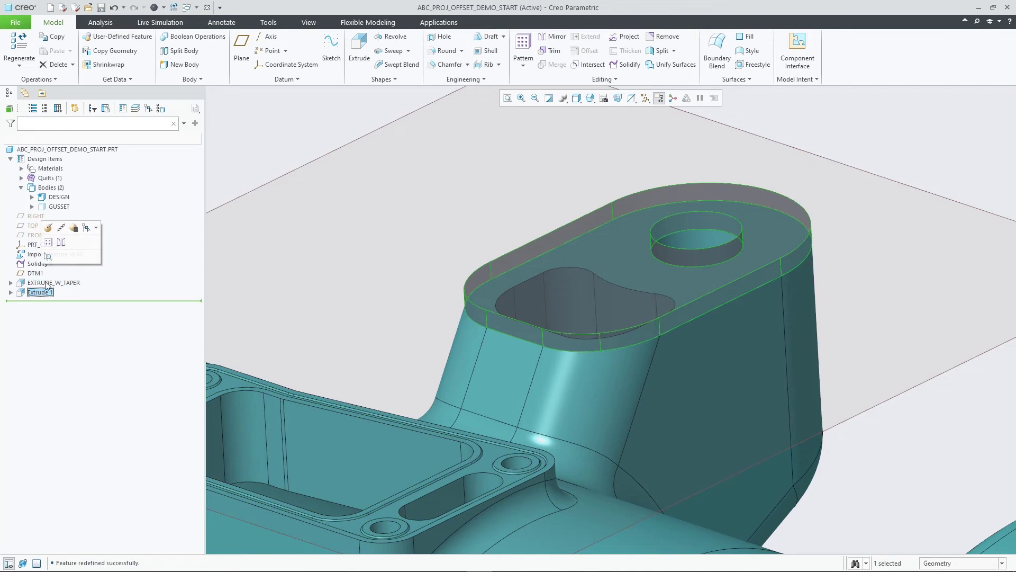
click(62, 229)
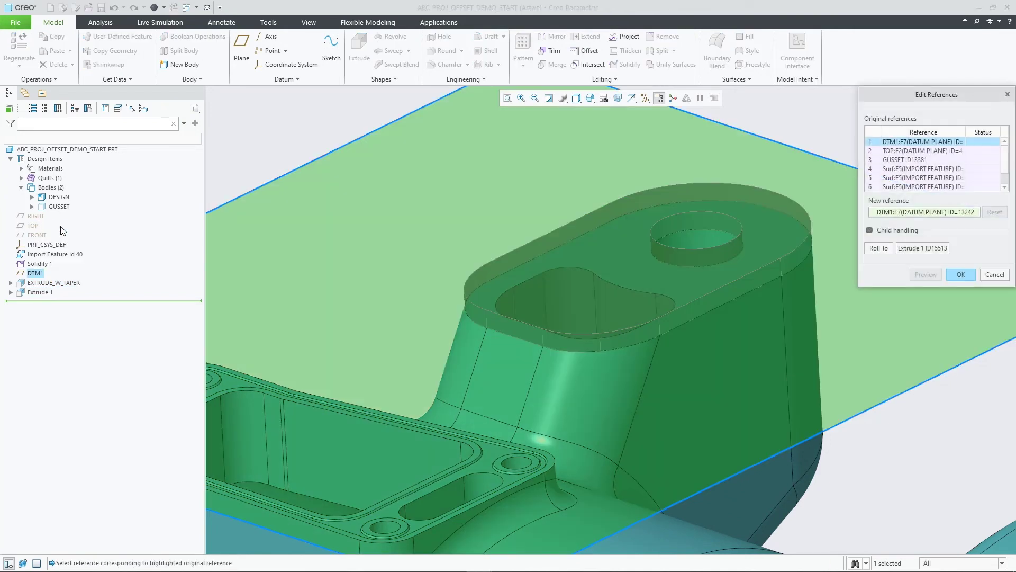
scroll(1005, 160, down, 2)
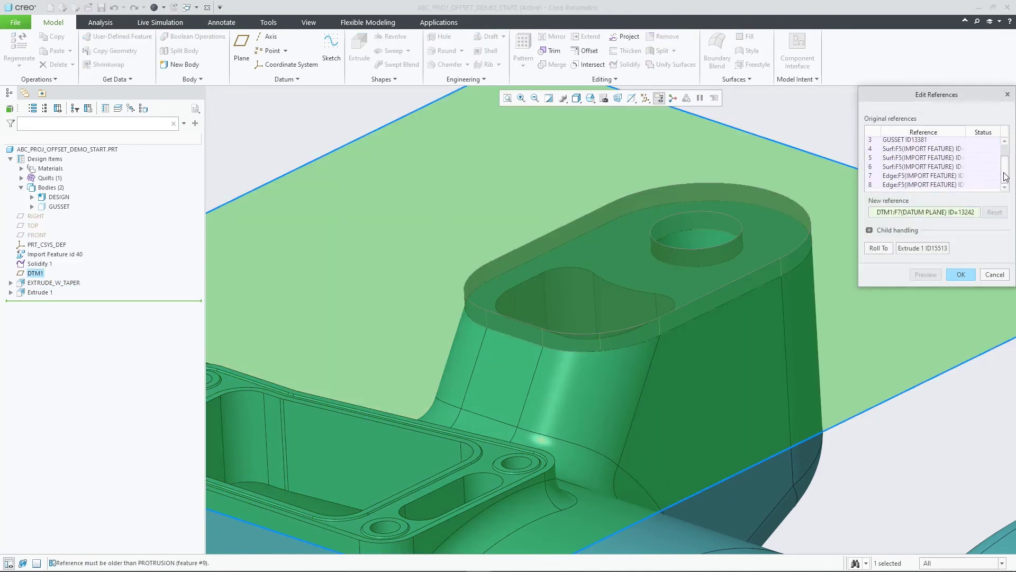
click(951, 178)
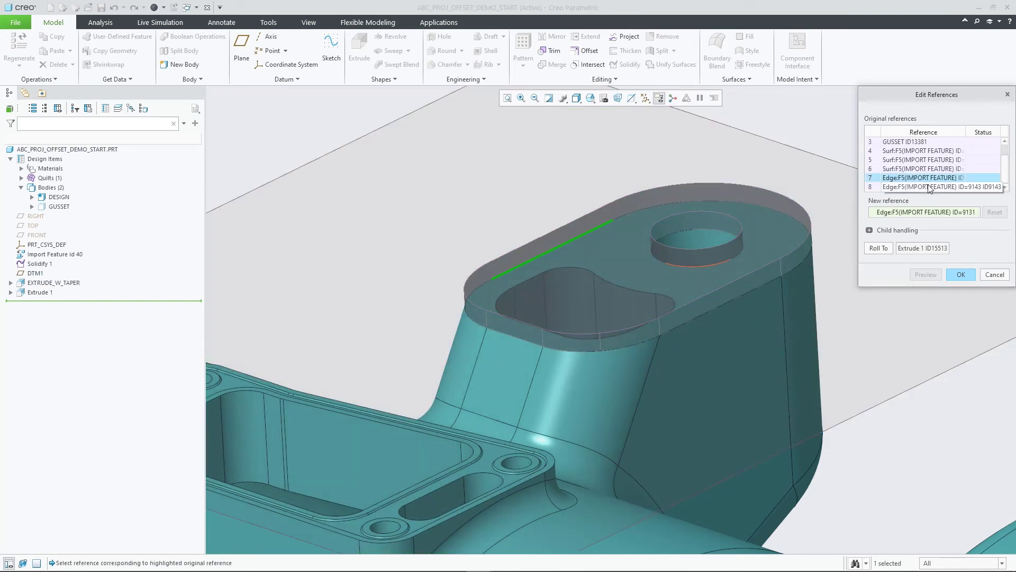
click(930, 188)
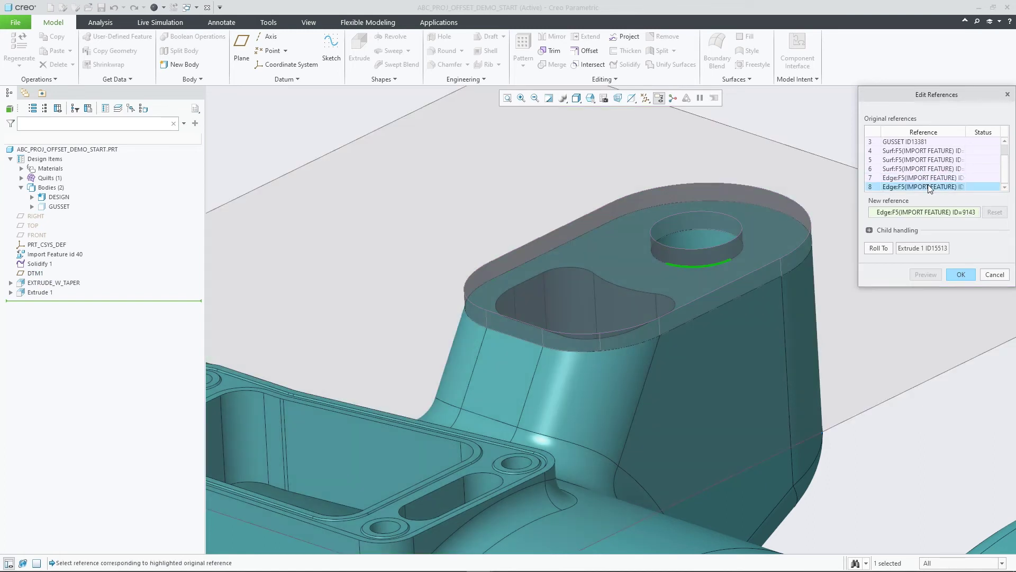
click(901, 212)
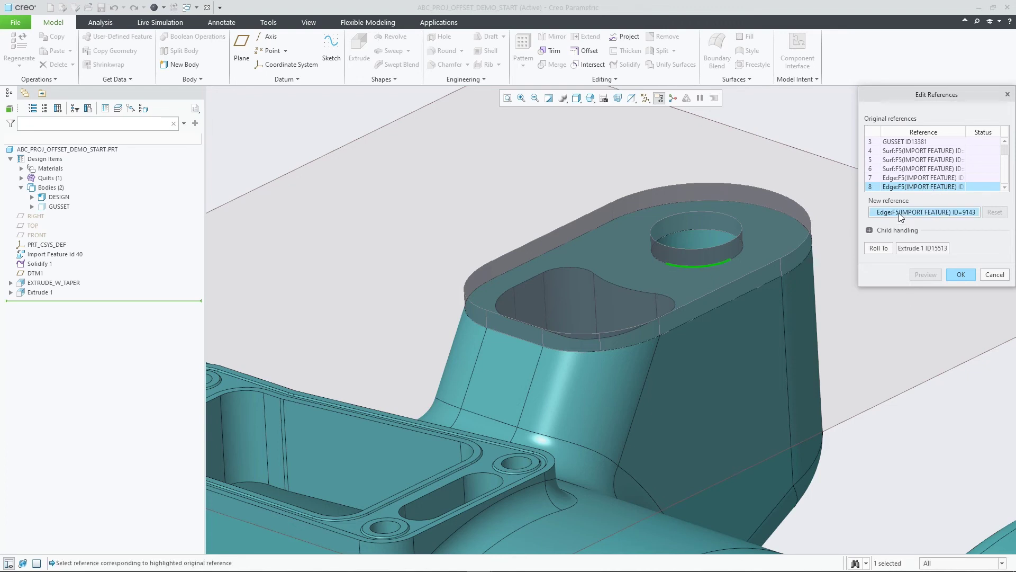
click(619, 288)
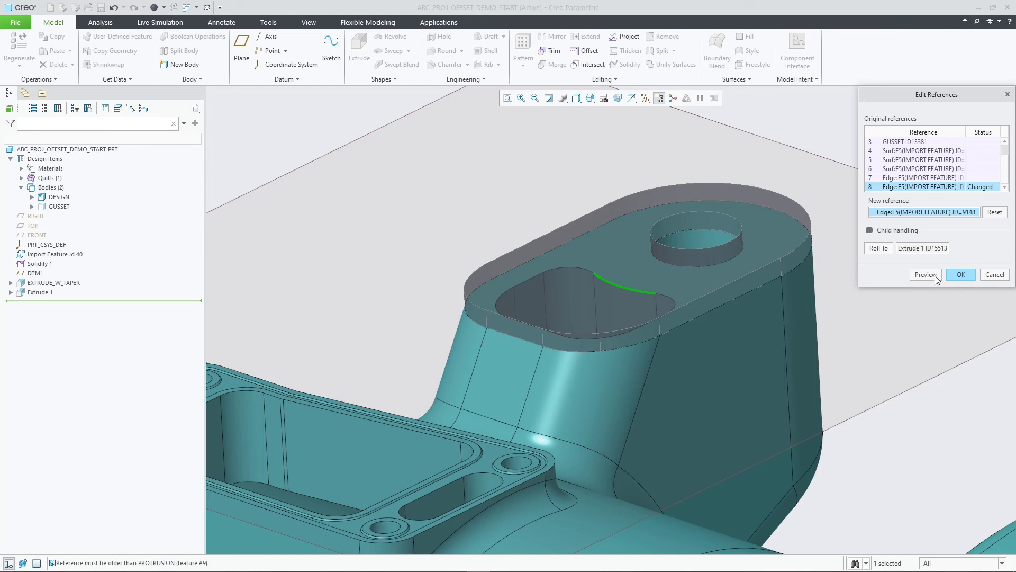
click(927, 275)
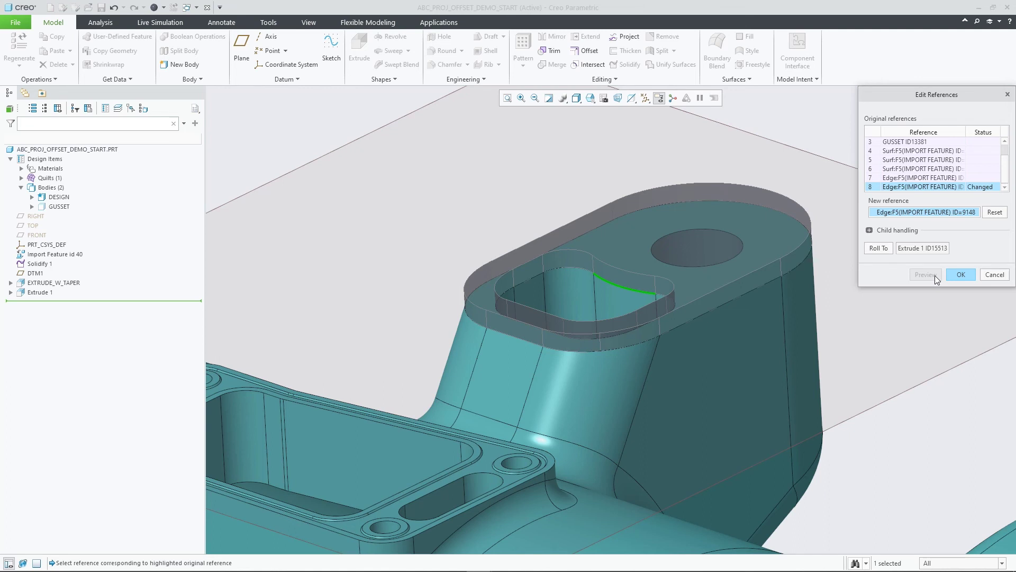
click(964, 275)
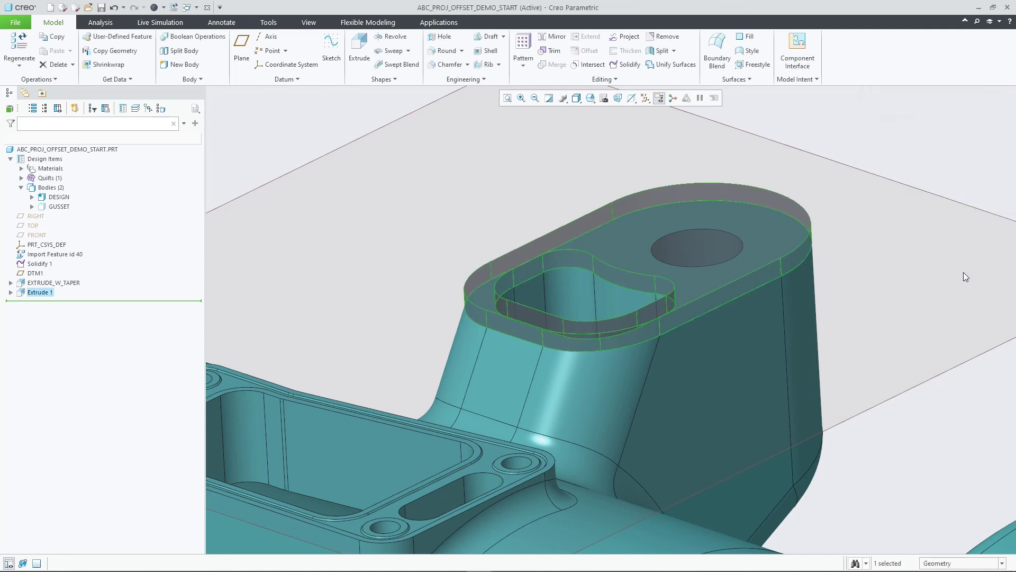